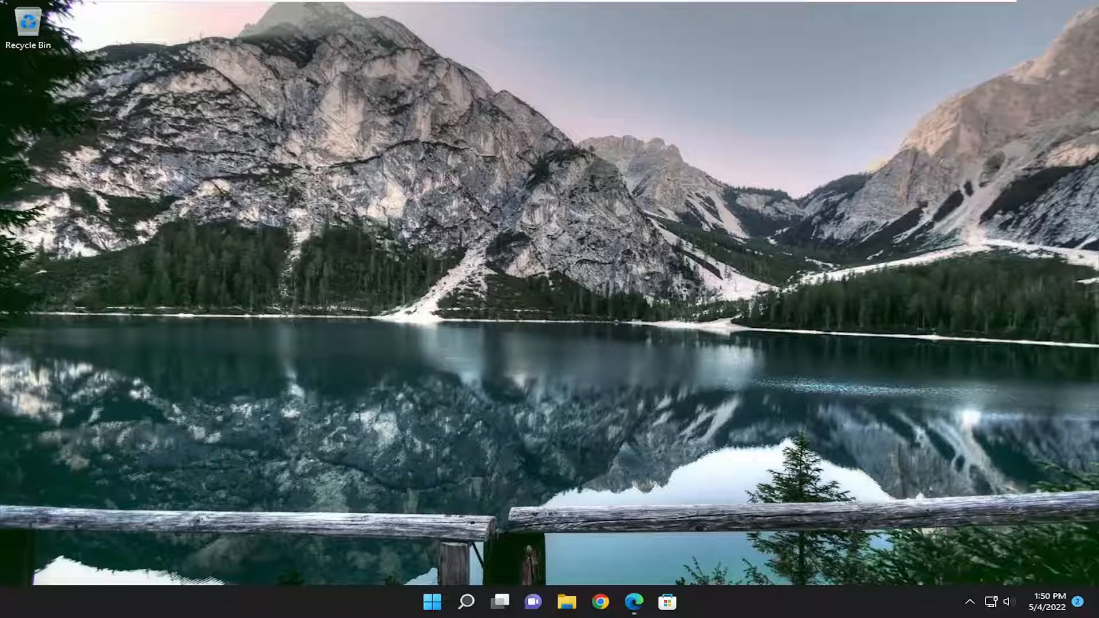
- Launch Control Panel from Windows search
left_click(468, 604)
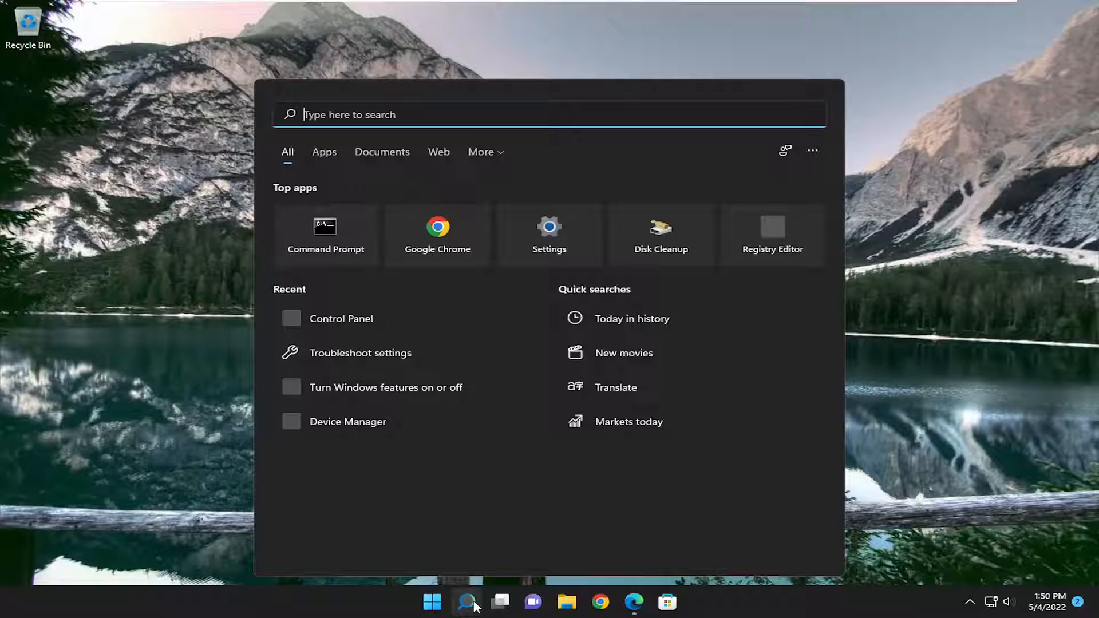
type("control ")
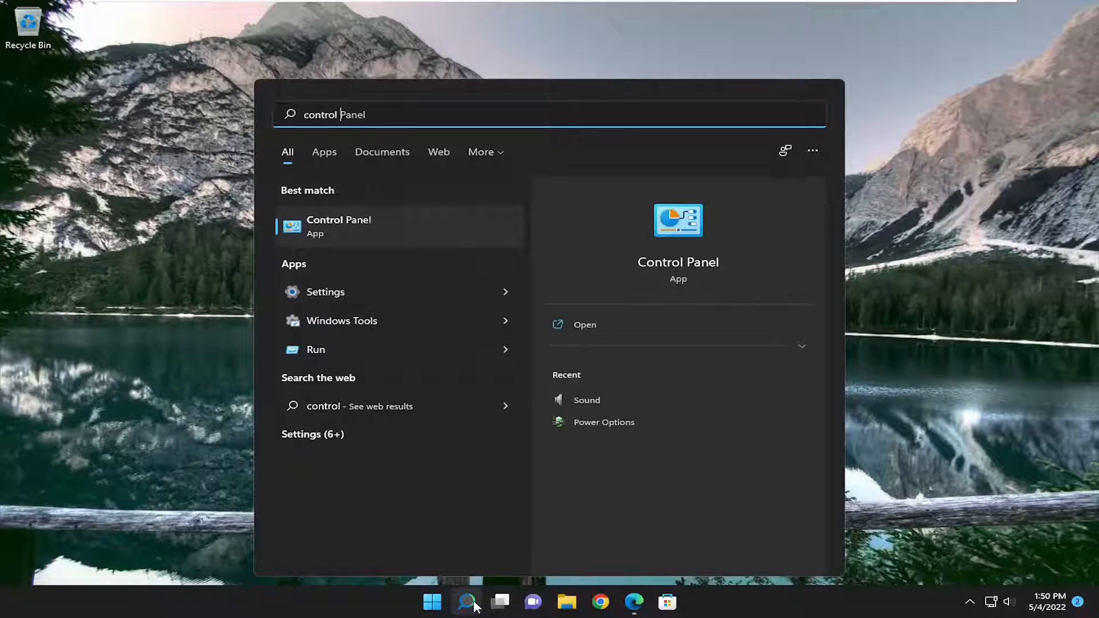
type("panel")
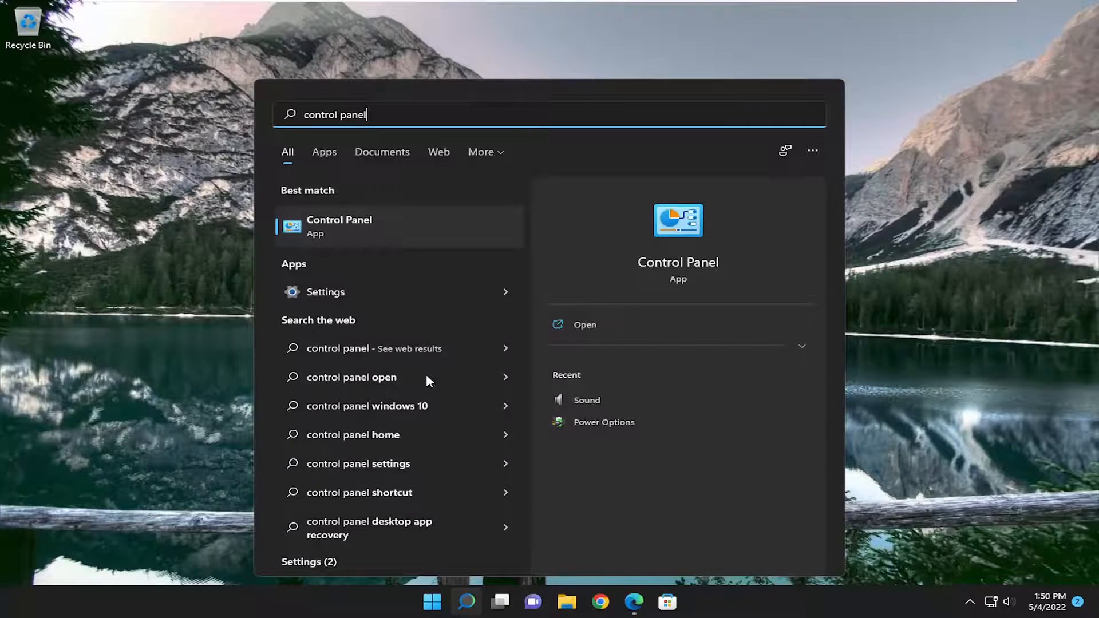
key("Return")
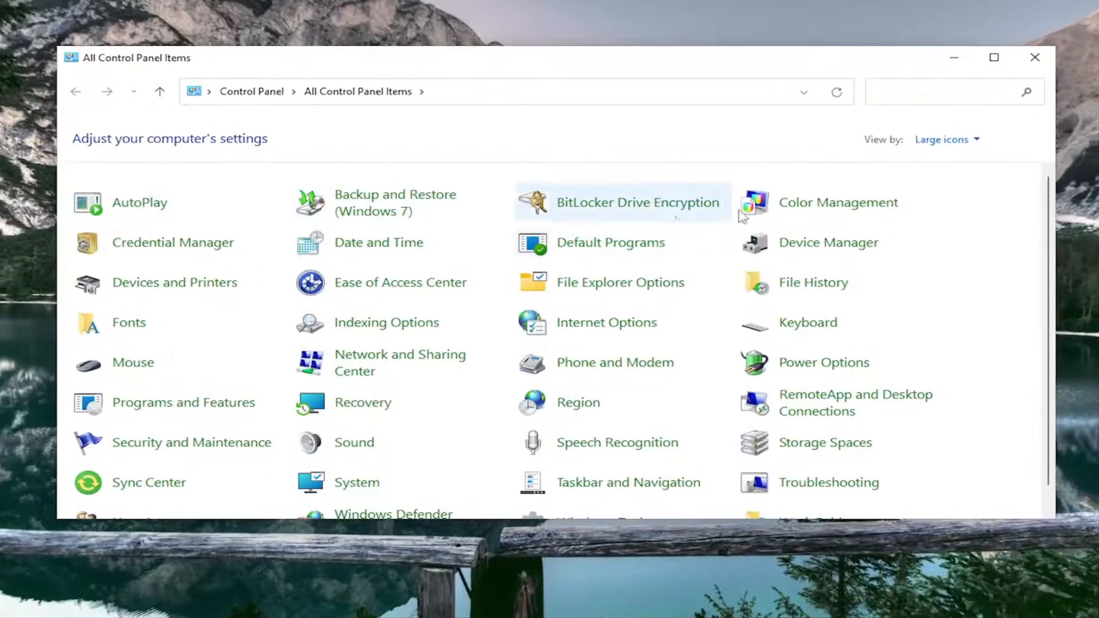
- View settings by Category and reach Network and Sharing Center via Network and Internet
left_click(948, 139)
left_click(943, 159)
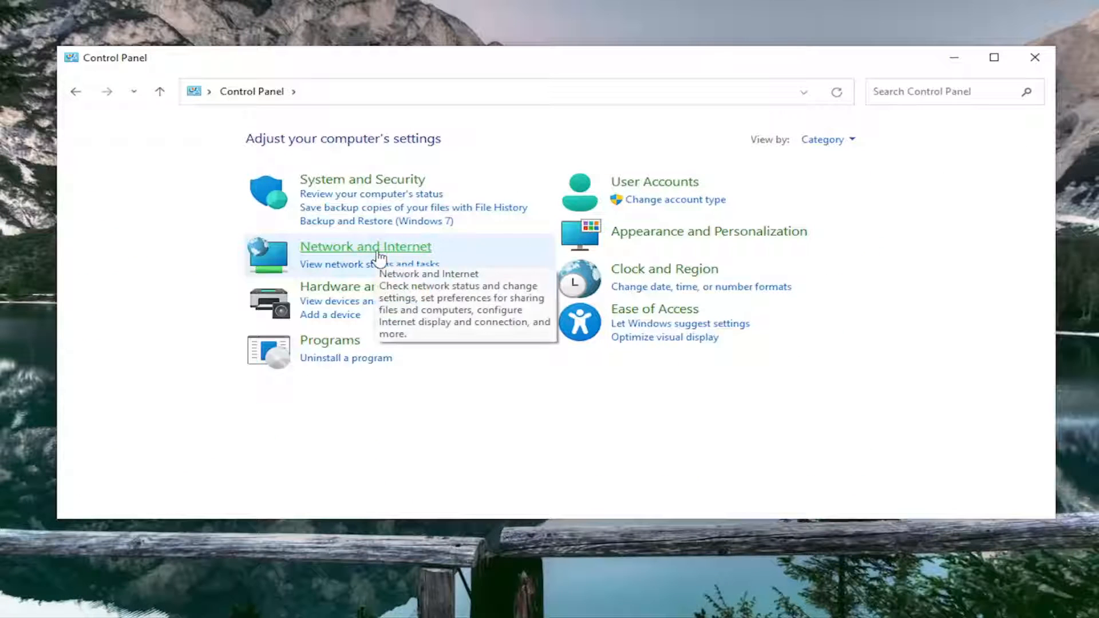
left_click(385, 254)
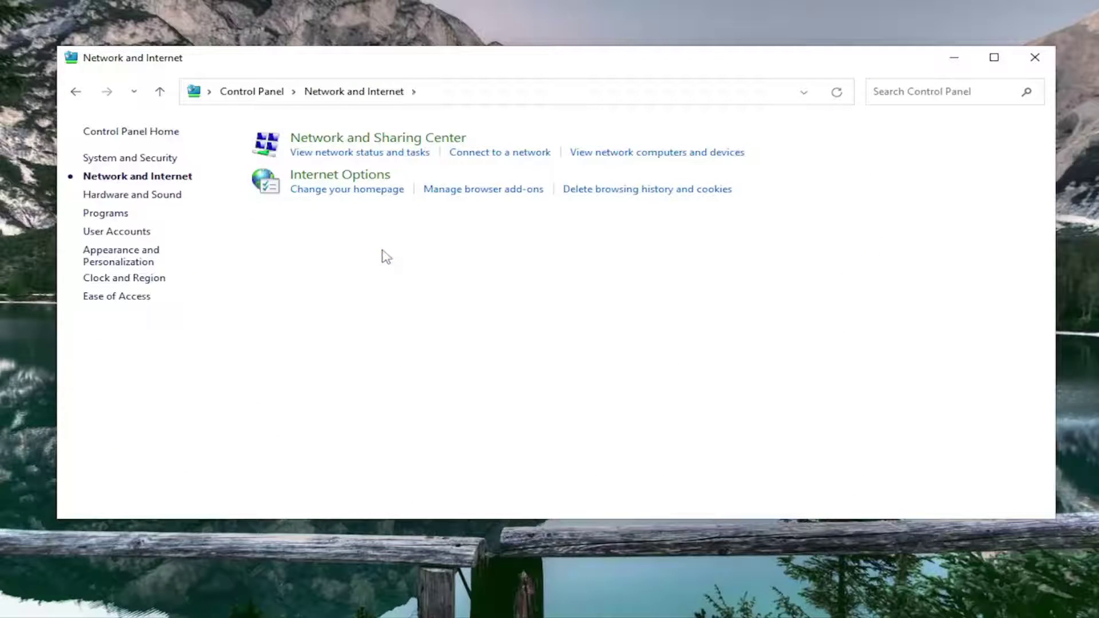
left_click(380, 142)
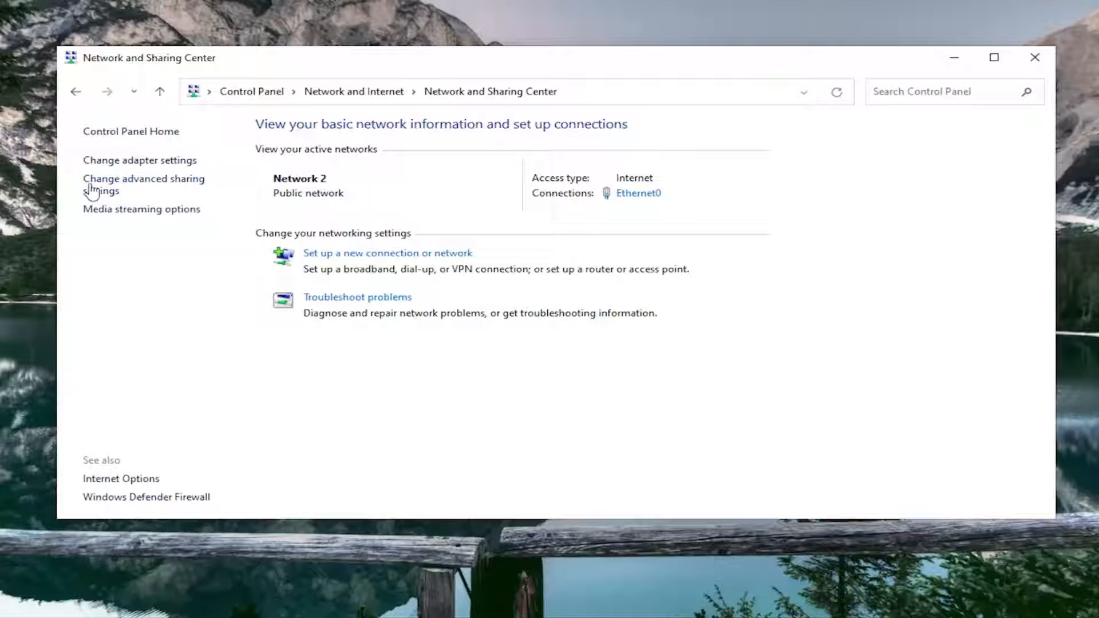
- Open Advanced sharing settings and expand the All Networks section
left_click(140, 186)
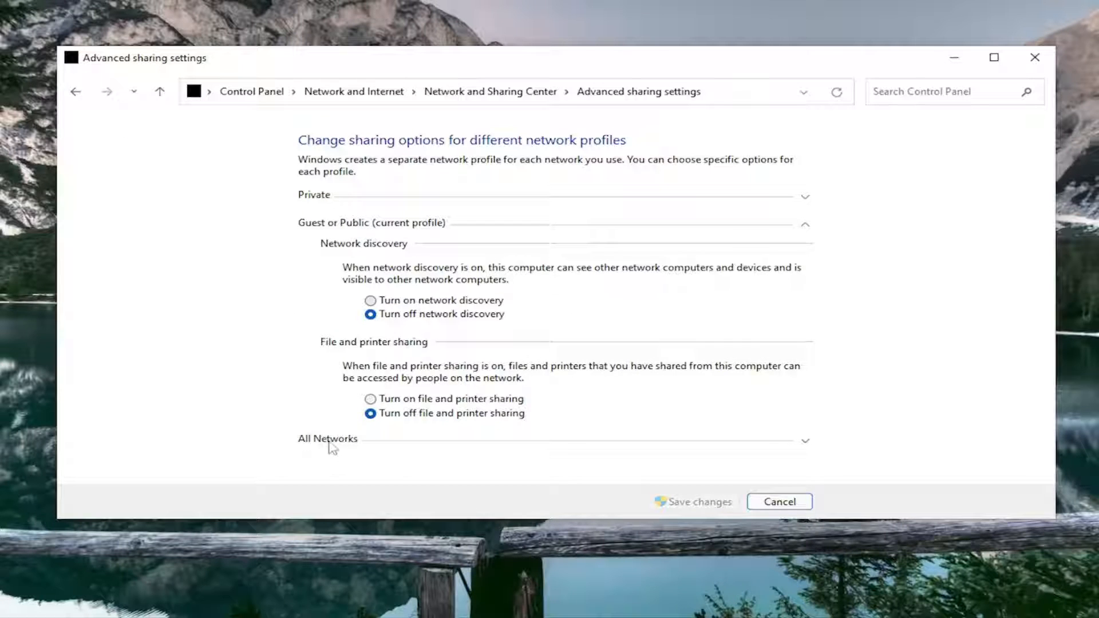
left_click(805, 440)
scroll(806, 390, "down", 1)
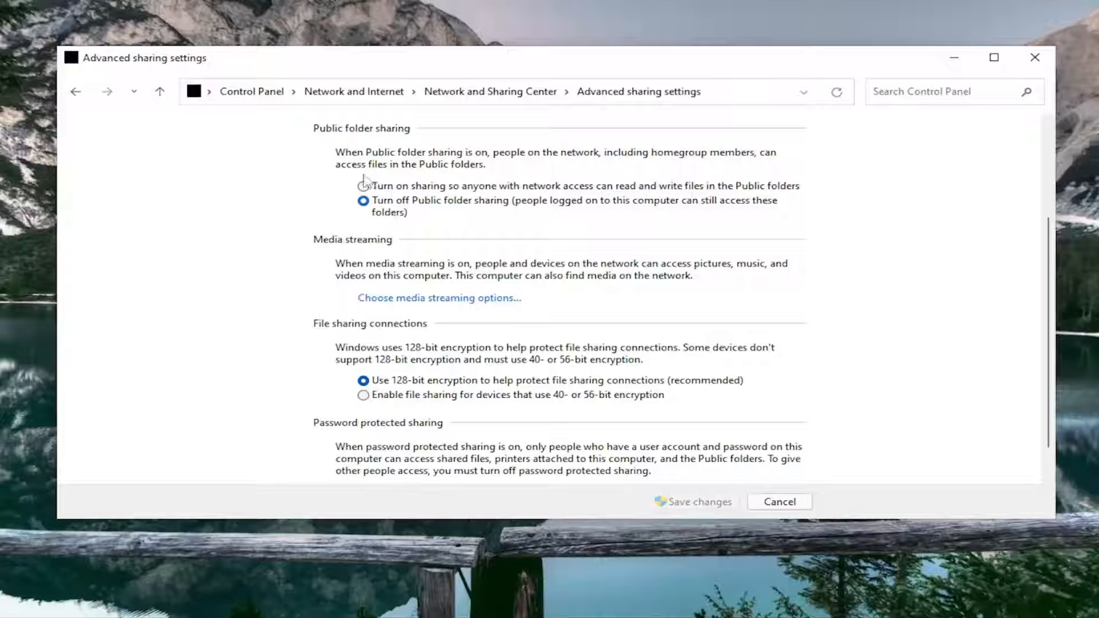
- Toggle Public folder sharing off and back on, leaving it on, and save changes
left_click(363, 187)
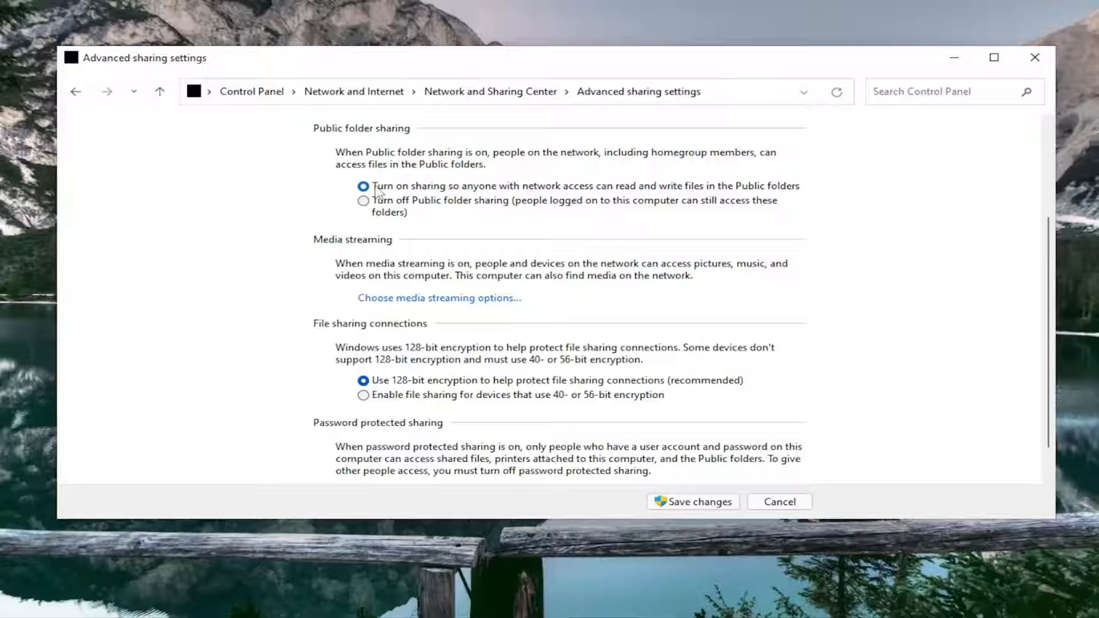
left_click(383, 217)
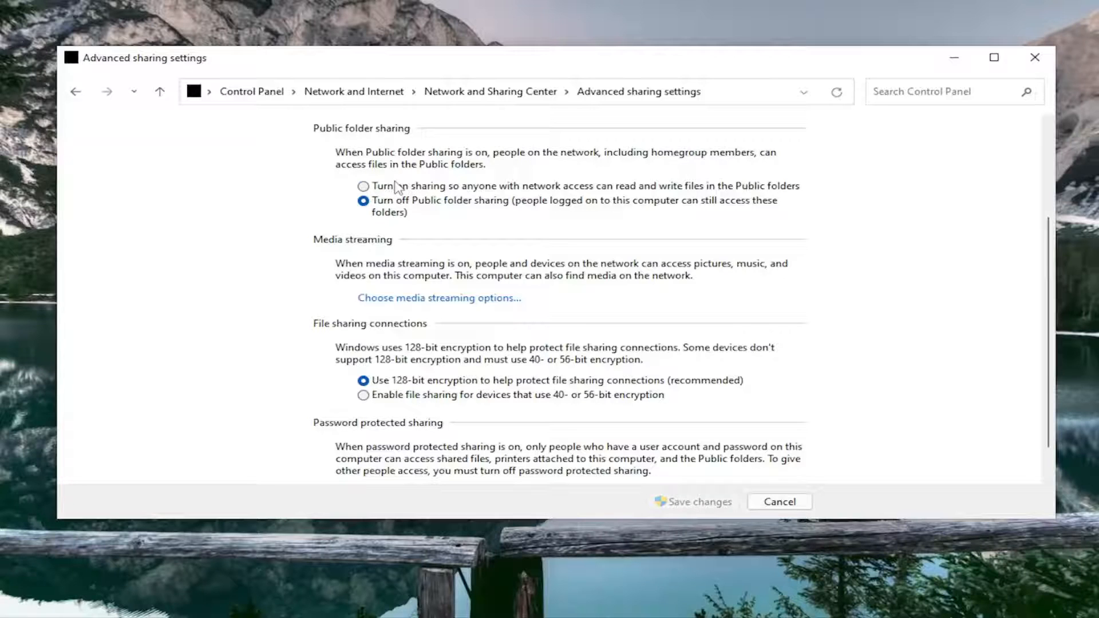
left_click(363, 185)
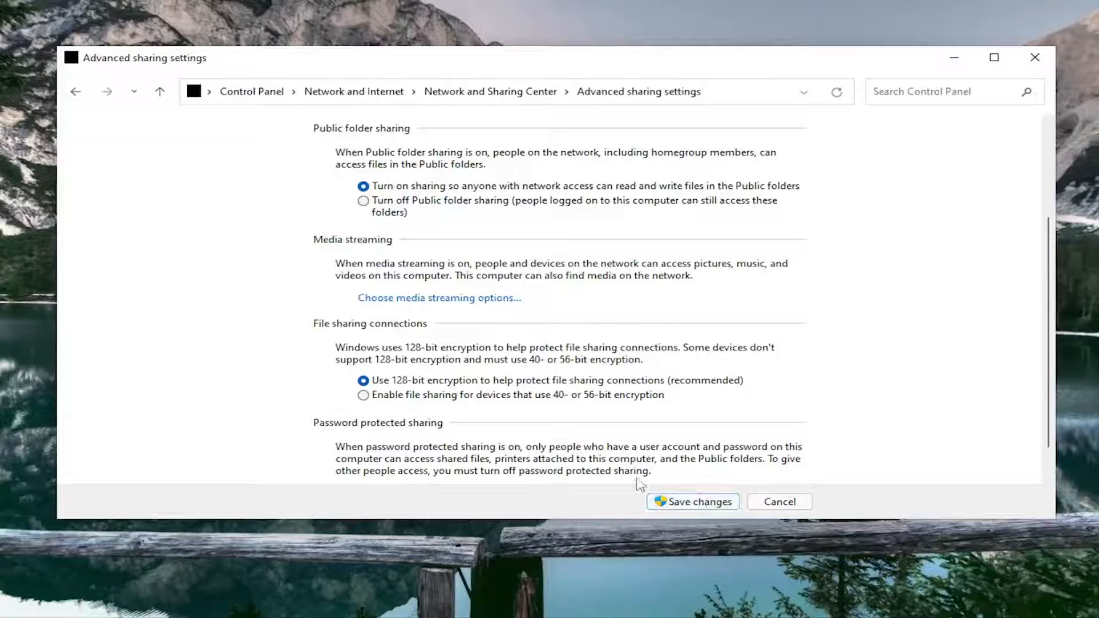
left_click(694, 502)
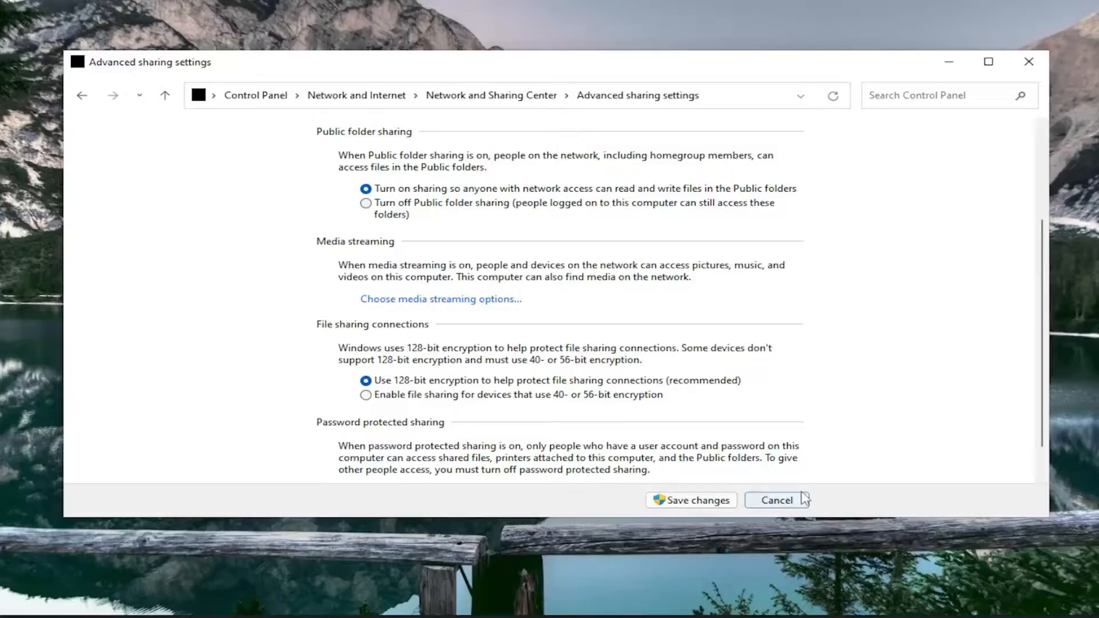